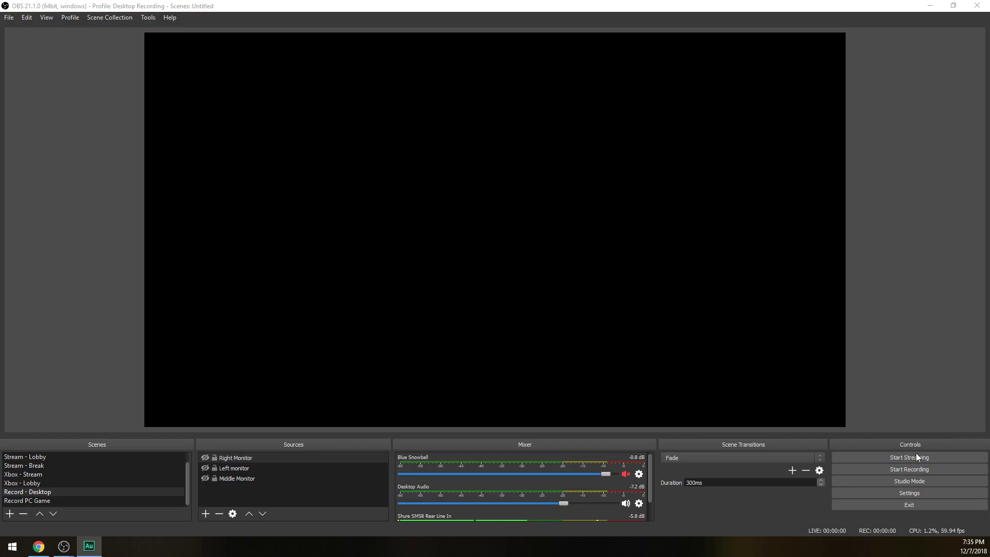
Step: Set the Audio sample rate to 48khz in Settings and confirm with OK
{"action": "left_click", "coordinate": [914, 493]}
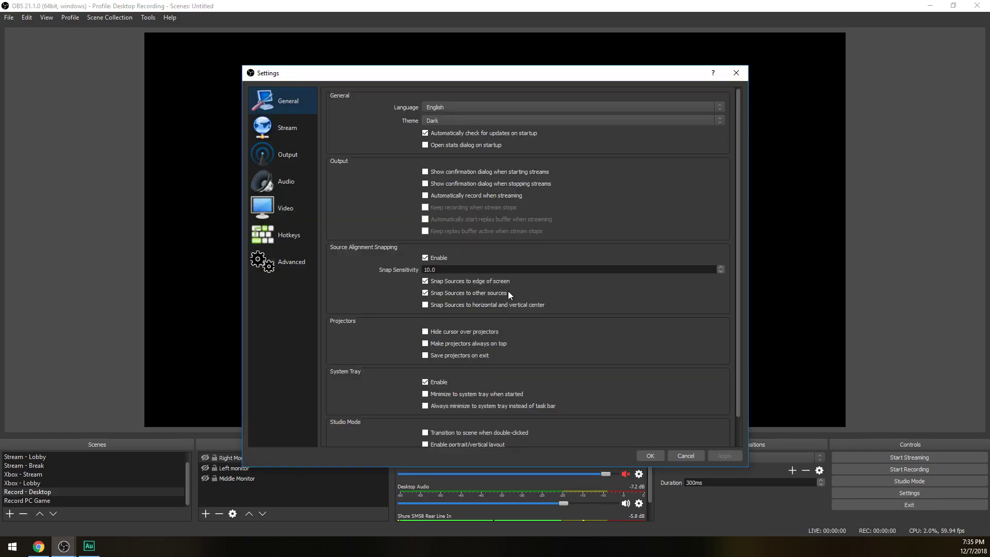
{"action": "left_click", "coordinate": [287, 178]}
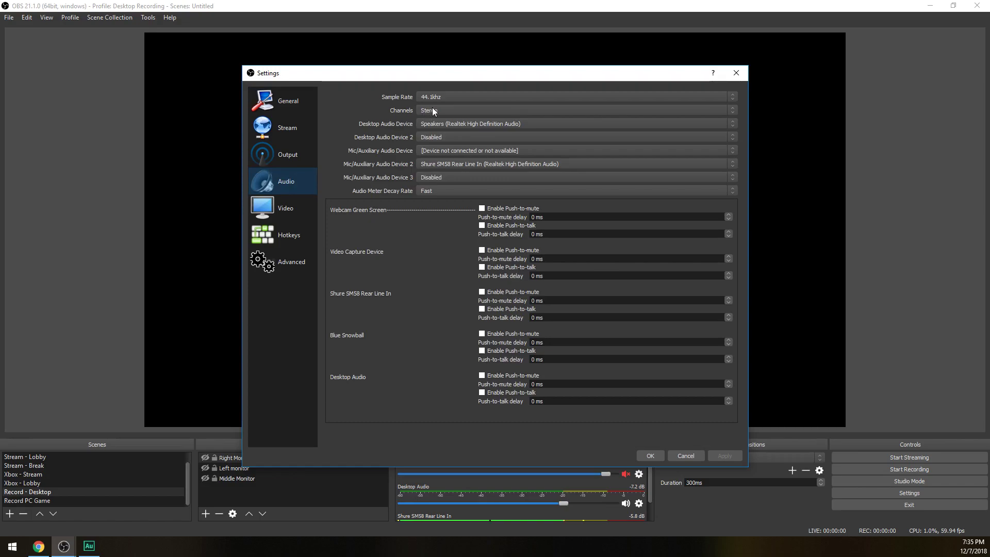
{"action": "left_click", "coordinate": [444, 97]}
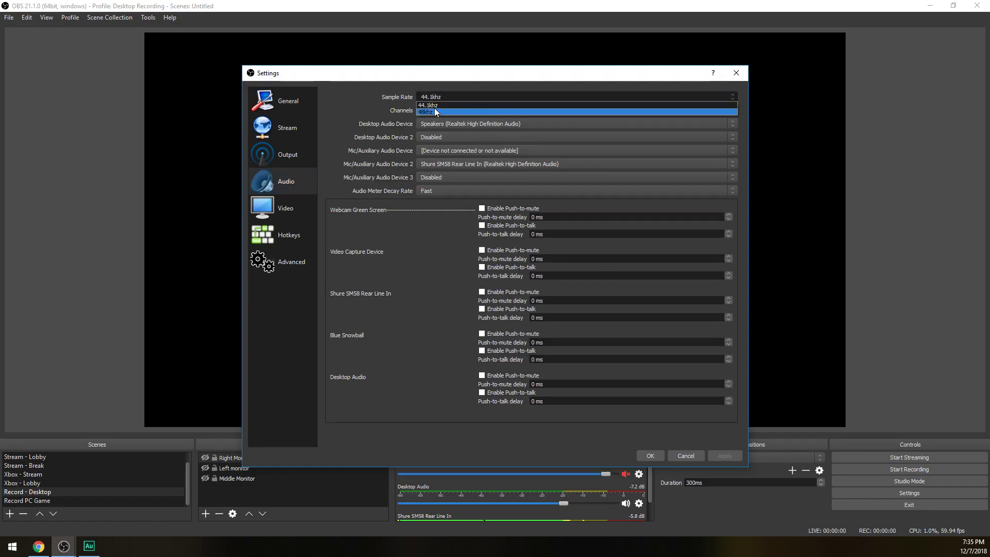
{"action": "left_click", "coordinate": [432, 112]}
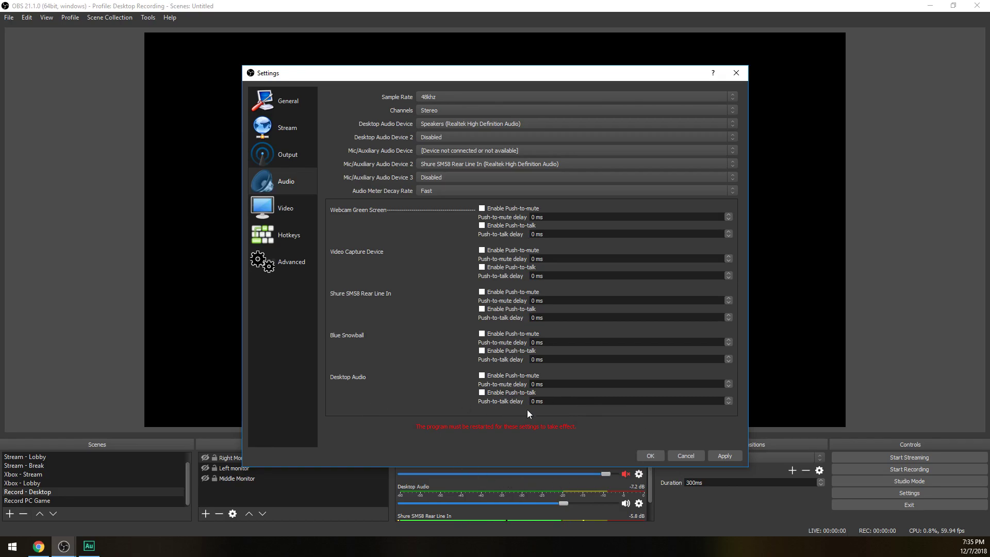
{"action": "left_click", "coordinate": [650, 455]}
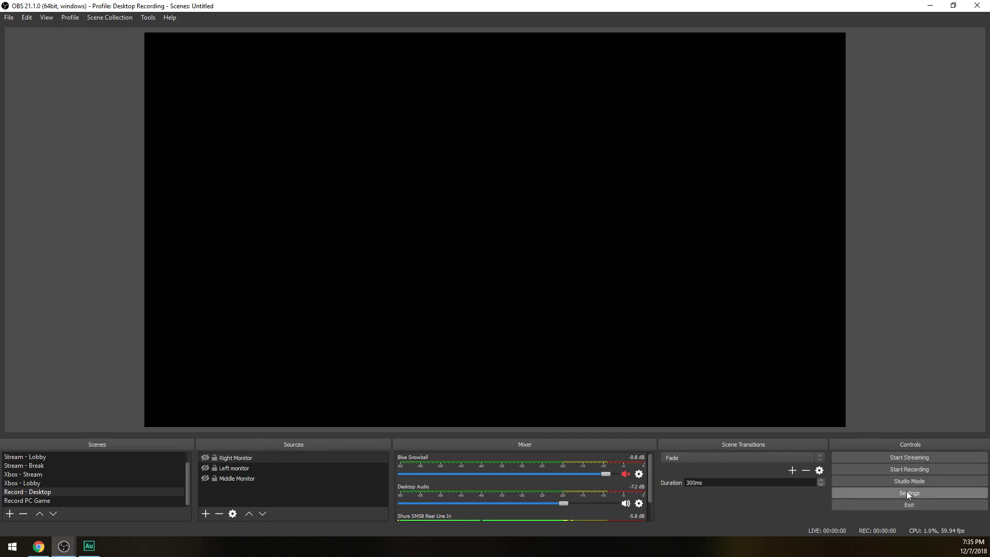
Step: Choose Mixer.com - FTL under Streaming Services on the Stream page and apply it
{"action": "left_click", "coordinate": [870, 489]}
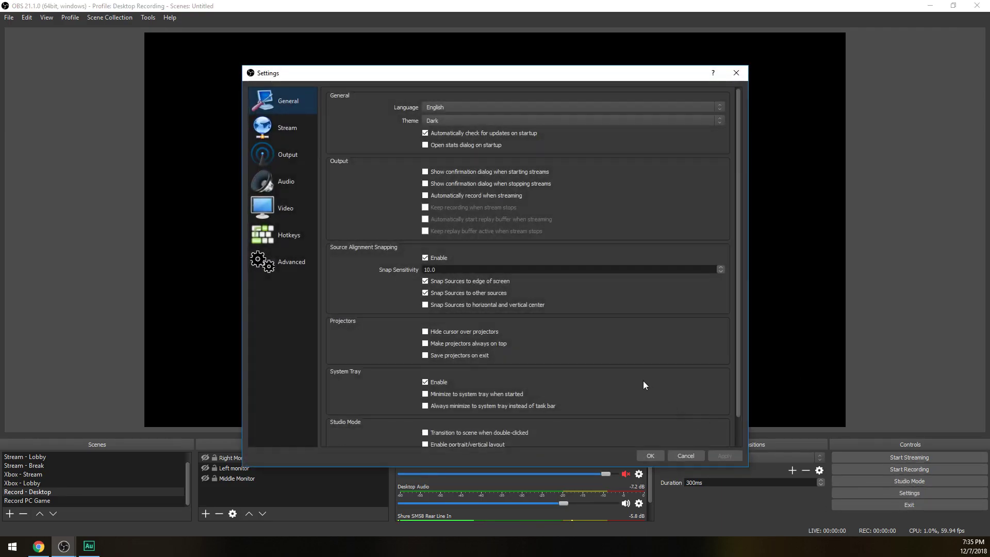
{"action": "left_click", "coordinate": [283, 128]}
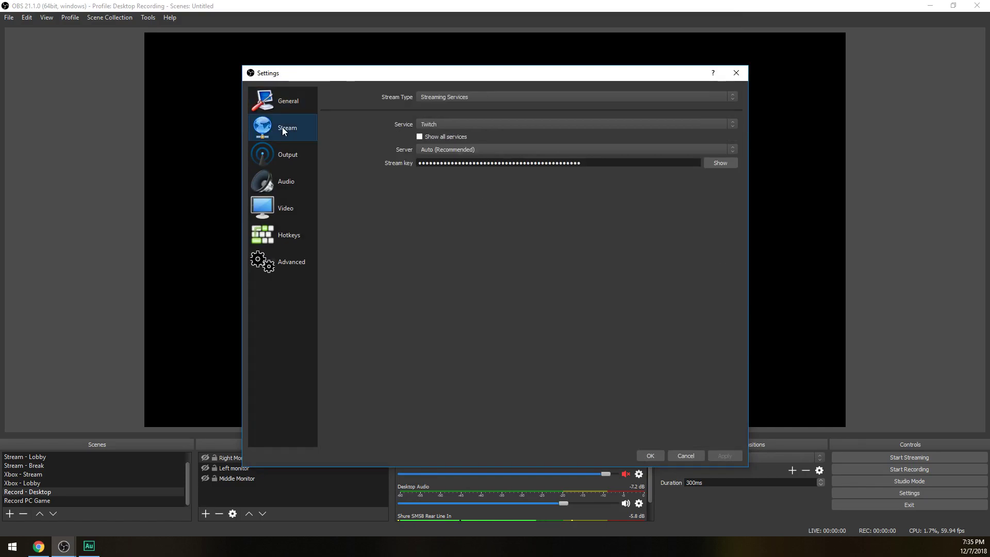
{"action": "left_click", "coordinate": [456, 98]}
{"action": "left_click", "coordinate": [453, 97]}
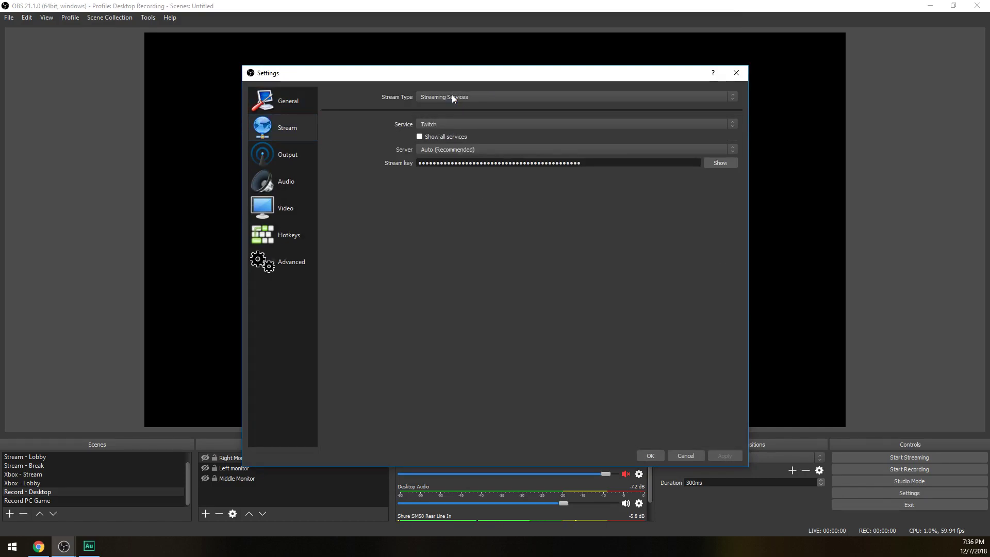
{"action": "left_click", "coordinate": [440, 126]}
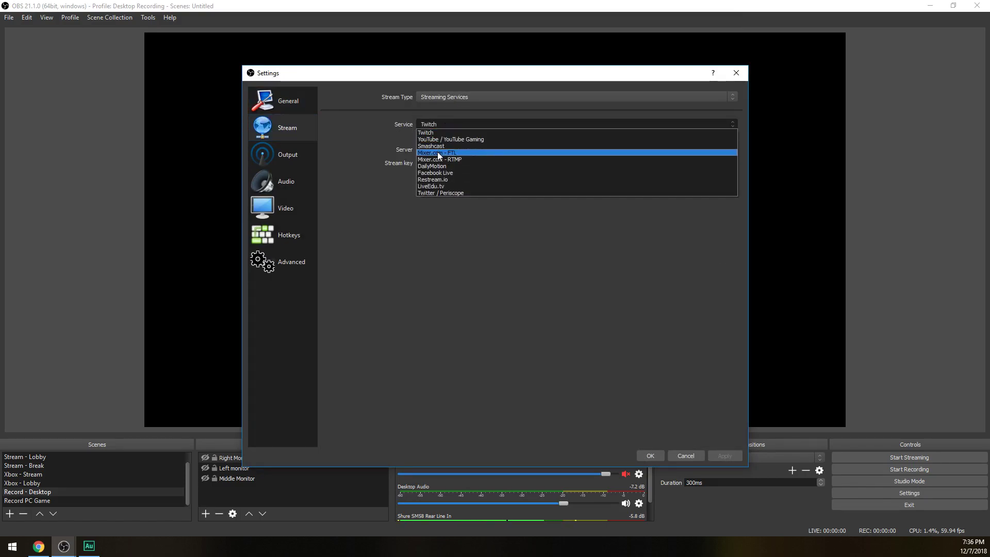
{"action": "left_click", "coordinate": [437, 152]}
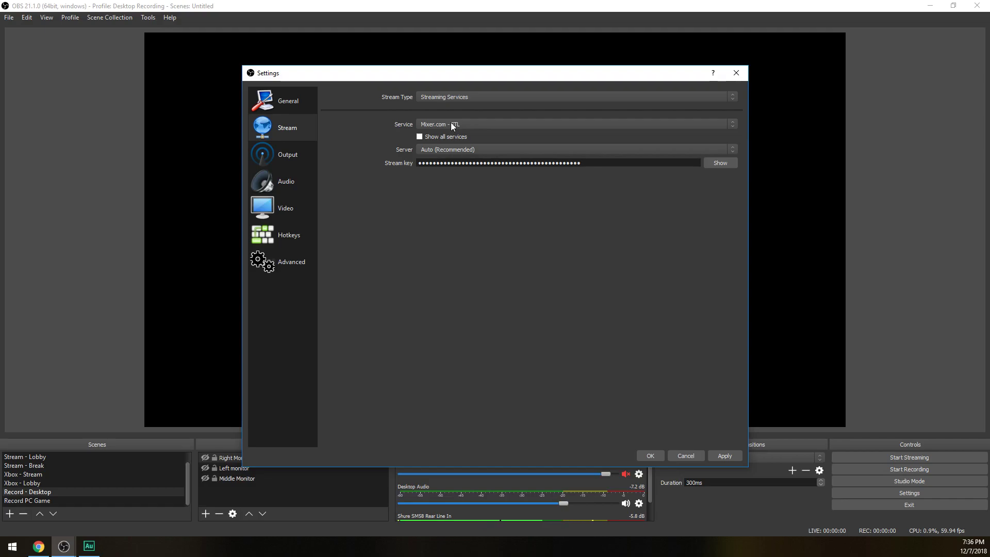
{"action": "left_click", "coordinate": [729, 456]}
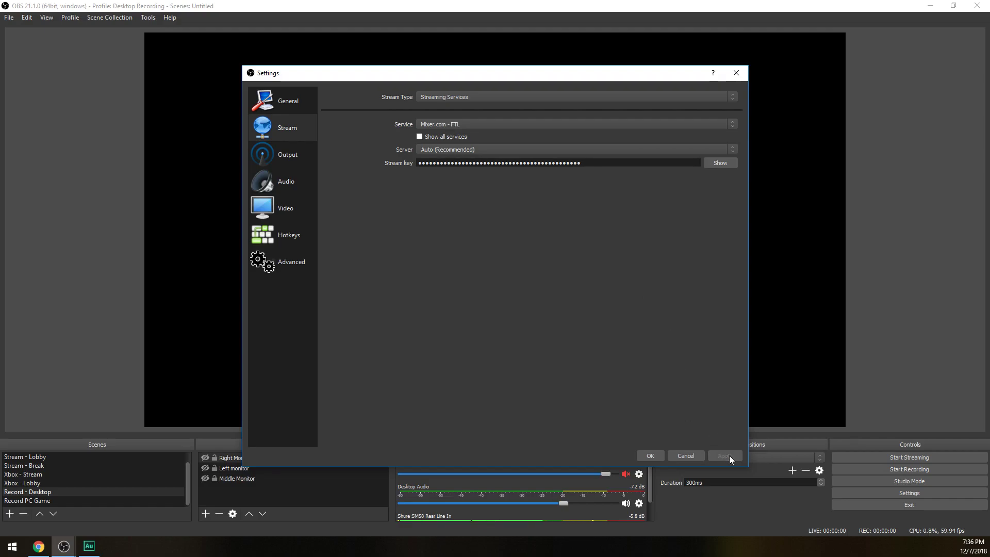
{"action": "left_click", "coordinate": [295, 209]}
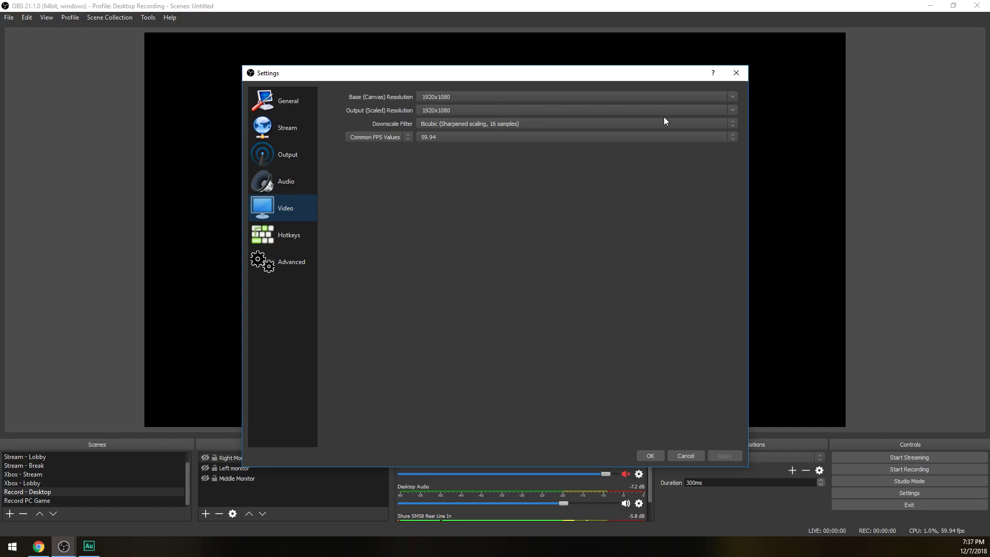
Step: Scale the output to 1280x720 from the 1920x1080 canvas, keeping the Bicubic downscale filter
{"action": "left_click", "coordinate": [732, 110]}
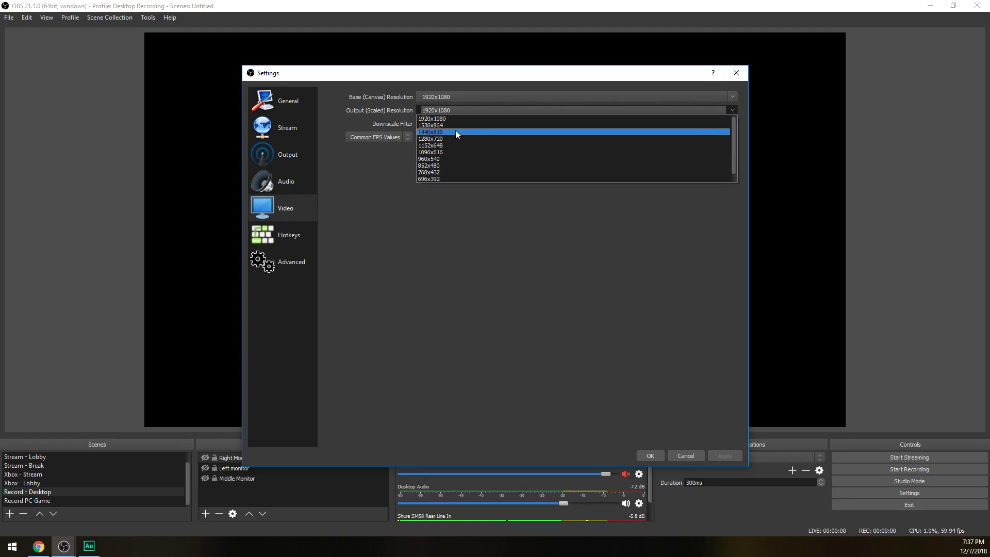
{"action": "left_click", "coordinate": [442, 138]}
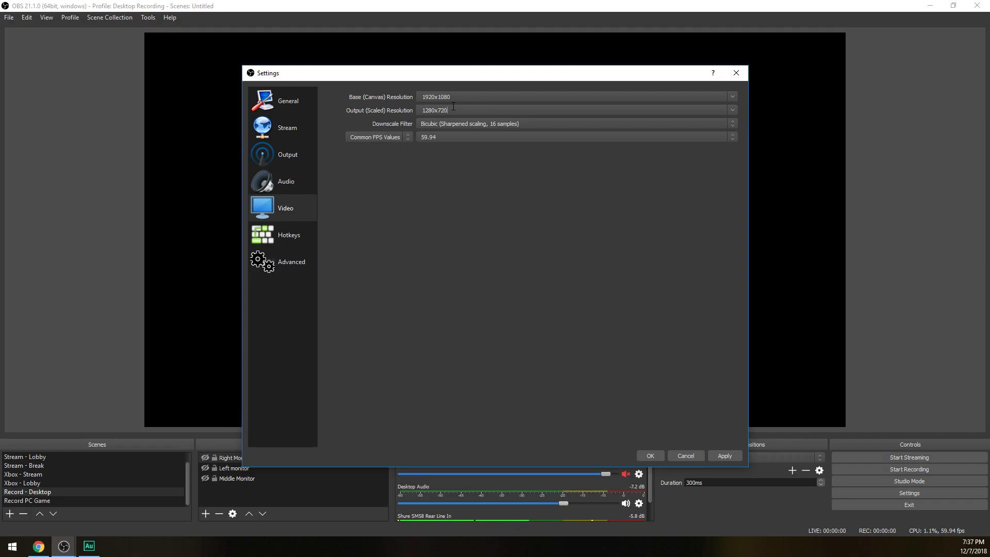
{"action": "left_click", "coordinate": [496, 124]}
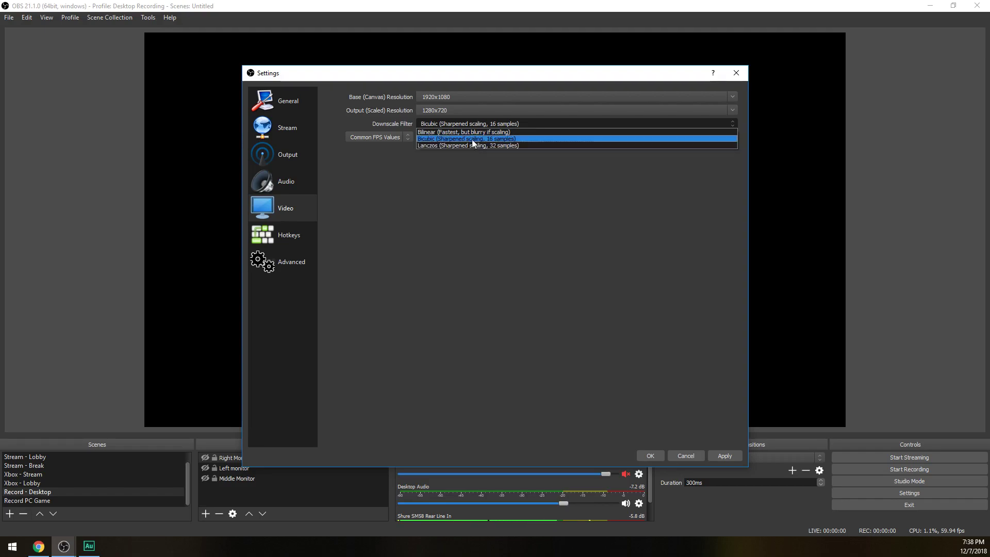
{"action": "left_click", "coordinate": [471, 139]}
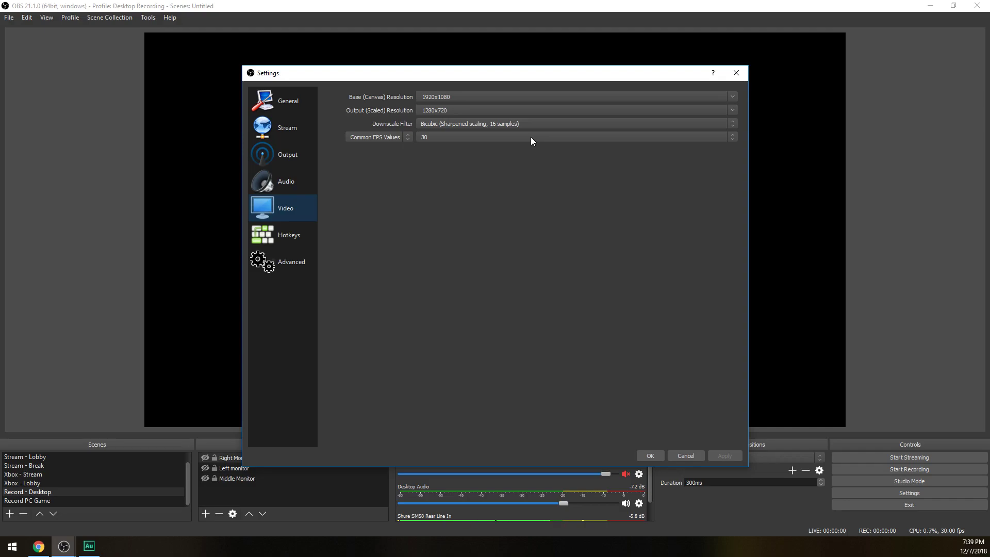
Step: Keep the Common FPS Value at 30 on the Video page
{"action": "left_click", "coordinate": [459, 135]}
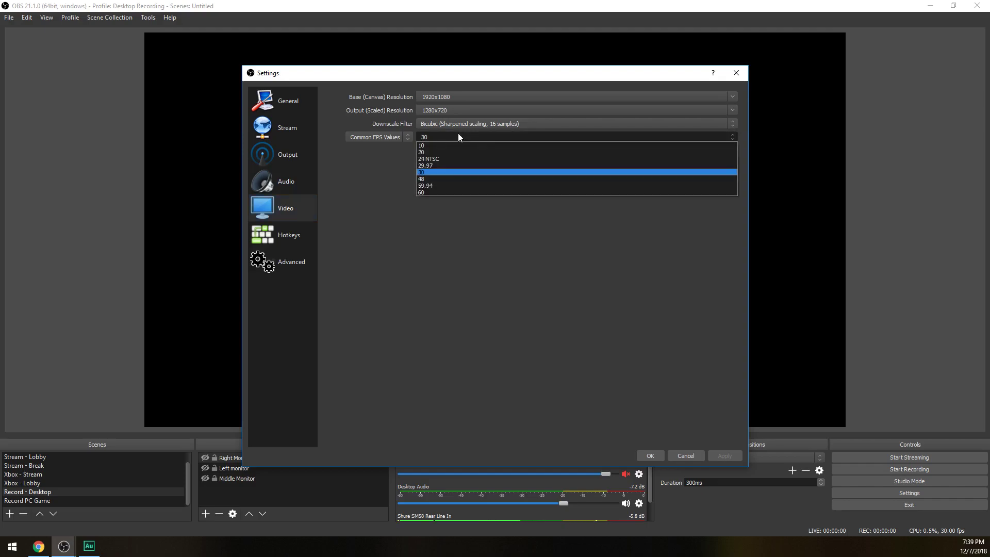
{"action": "left_click", "coordinate": [441, 224]}
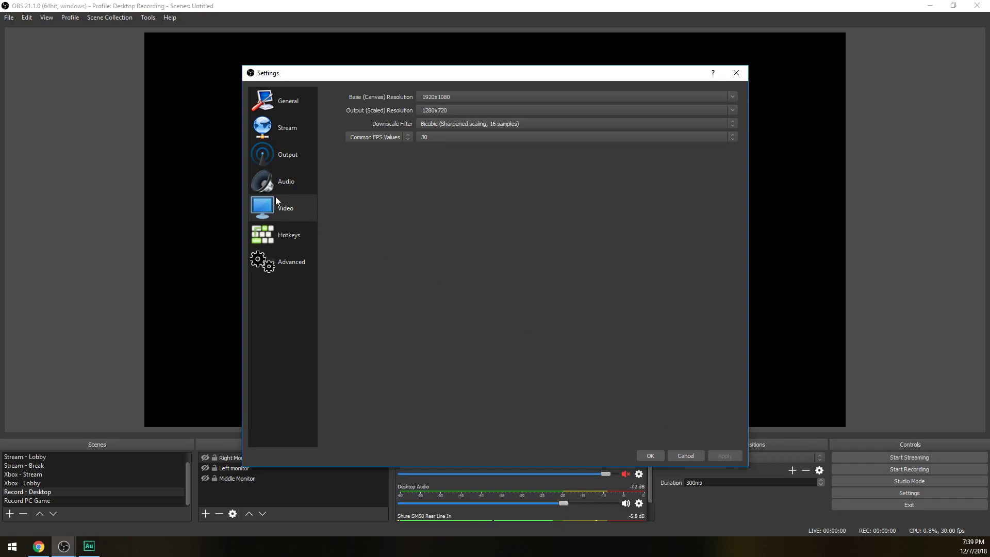
Step: Keep Advanced output mode, switch the stream encoder to NVENC H.264, and rescale to 1280x720
{"action": "left_click", "coordinate": [298, 156]}
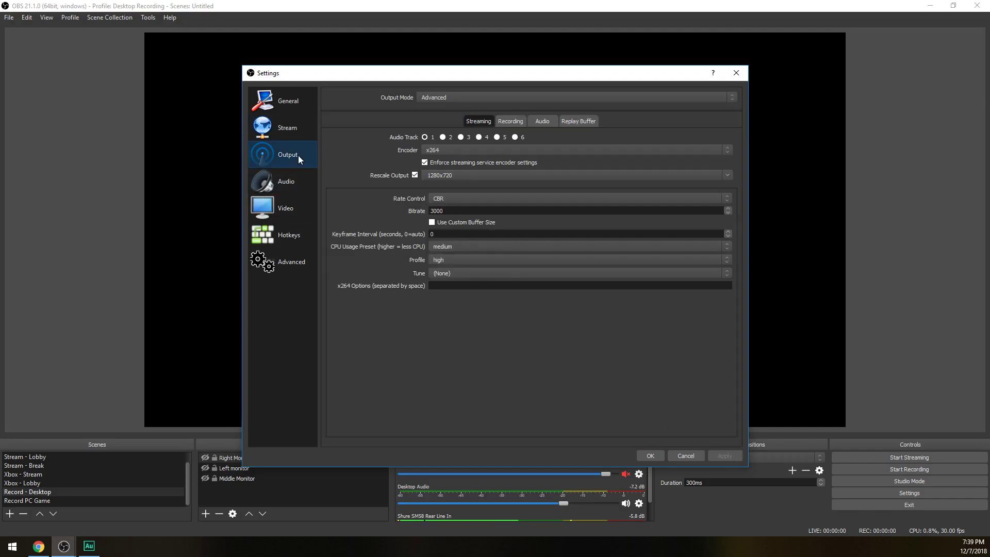
{"action": "left_click", "coordinate": [456, 98]}
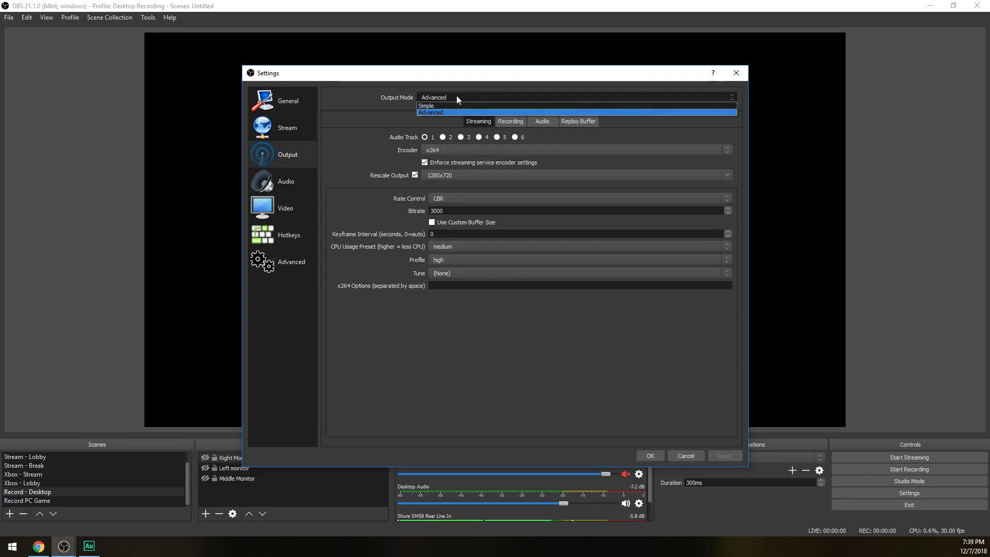
{"action": "left_click", "coordinate": [440, 112]}
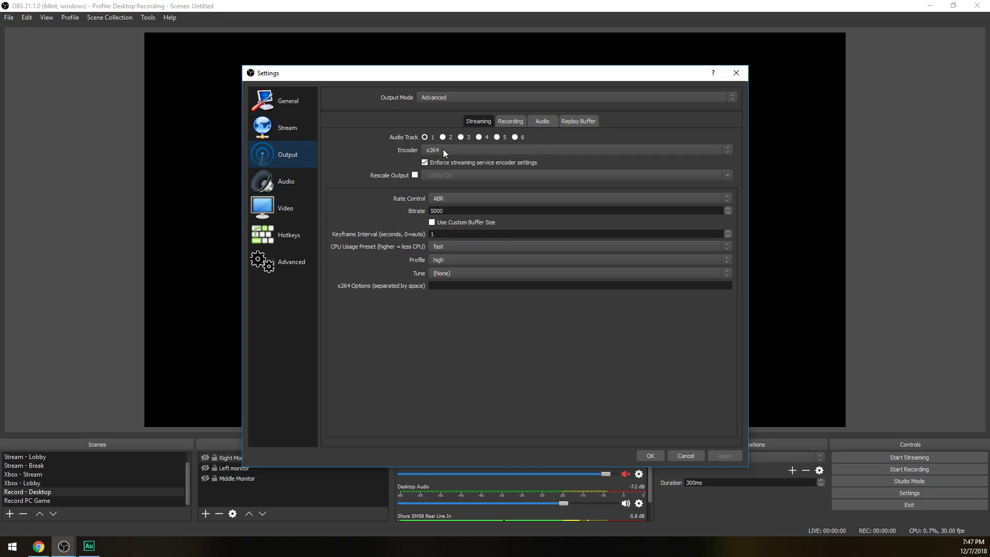
{"action": "left_click", "coordinate": [503, 150]}
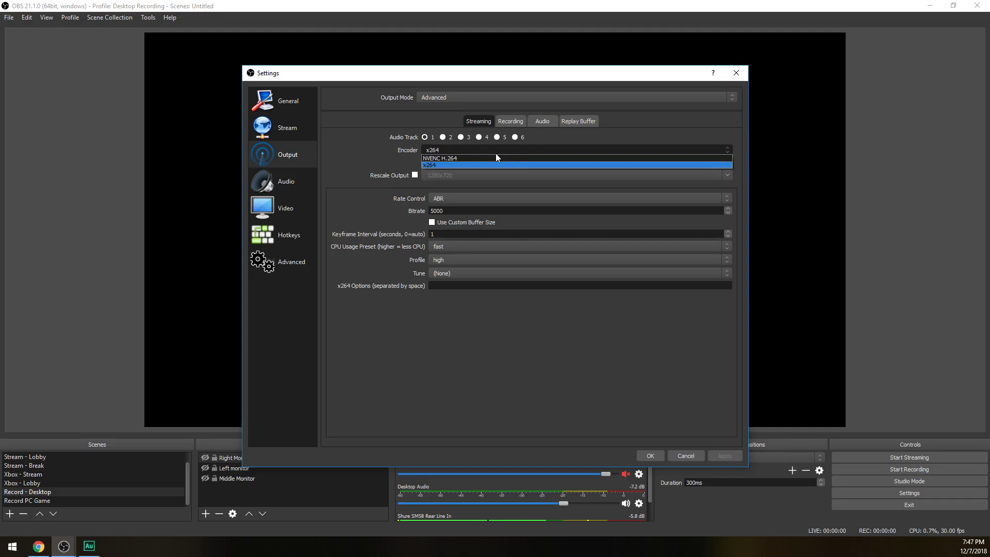
{"action": "left_click", "coordinate": [462, 157]}
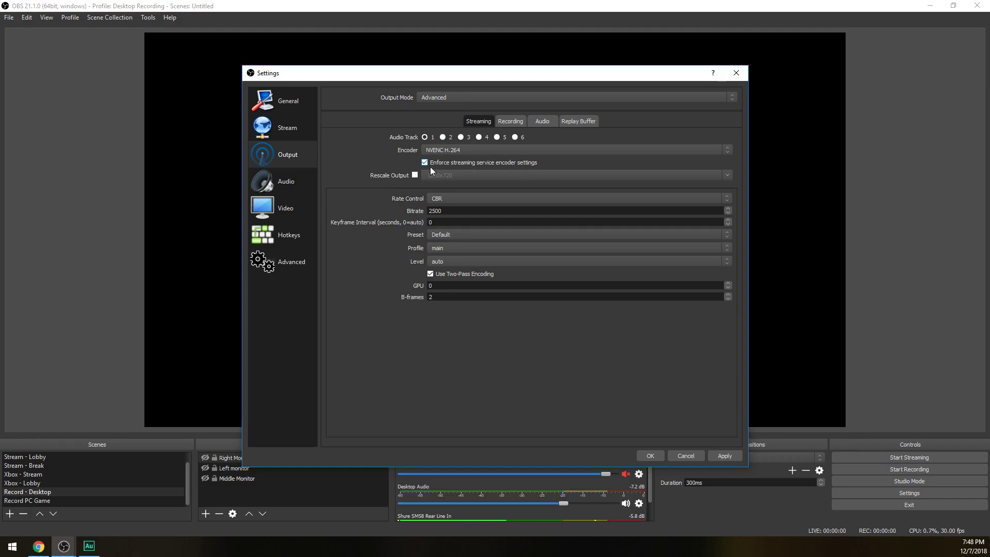
{"action": "left_click", "coordinate": [414, 175]}
Step: Leave rate control on CBR briefly, then choose VBR rate control
{"action": "left_click", "coordinate": [446, 198]}
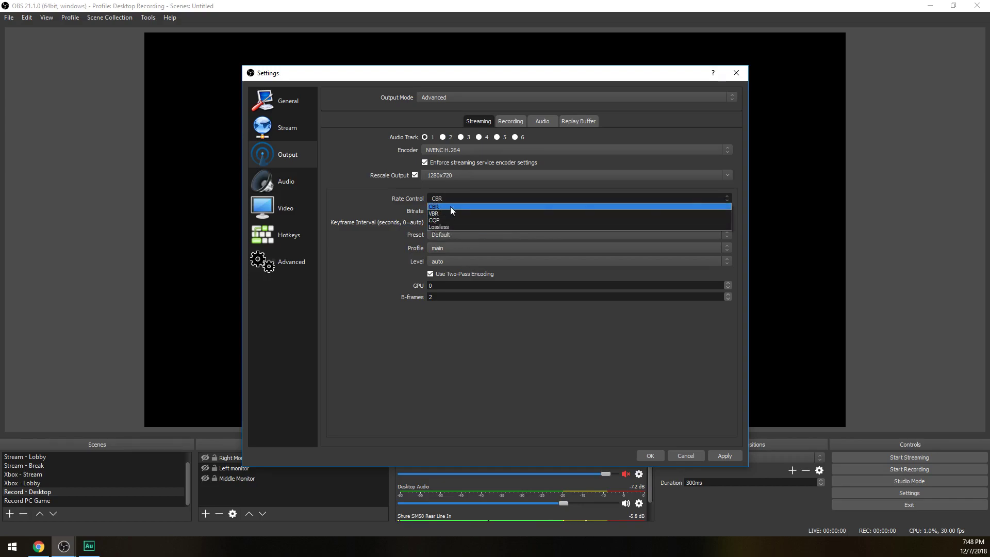
{"action": "left_click", "coordinate": [450, 206]}
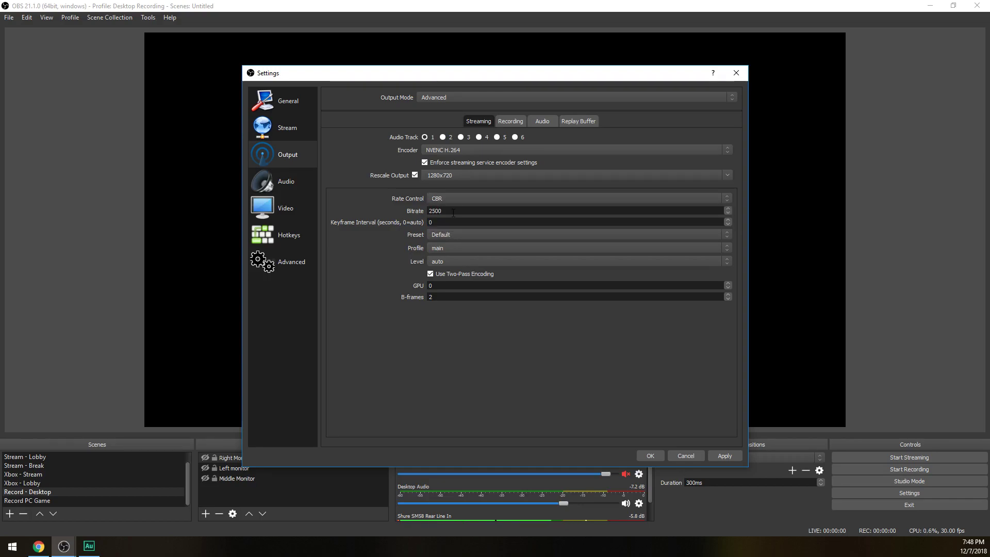
{"action": "left_click", "coordinate": [494, 215]}
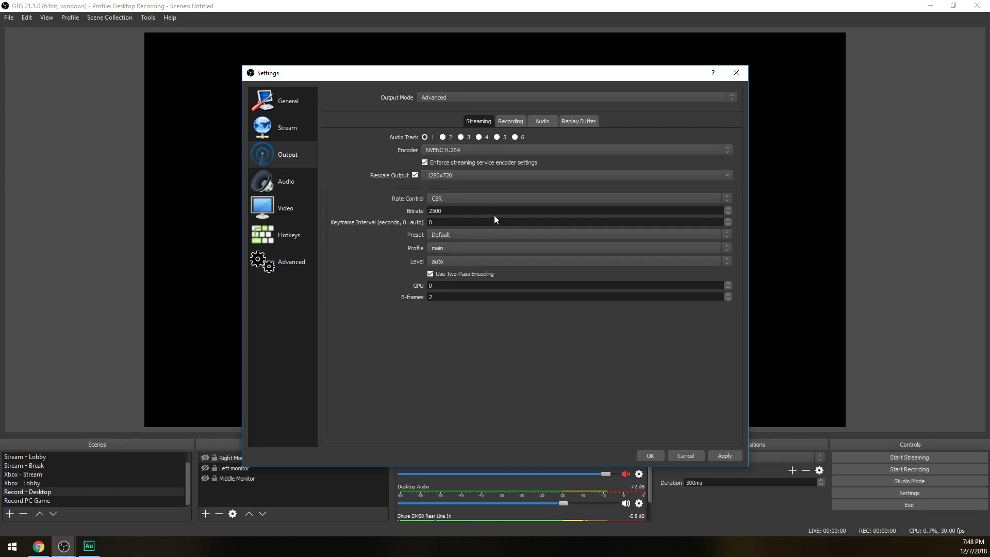
{"action": "left_click", "coordinate": [449, 199]}
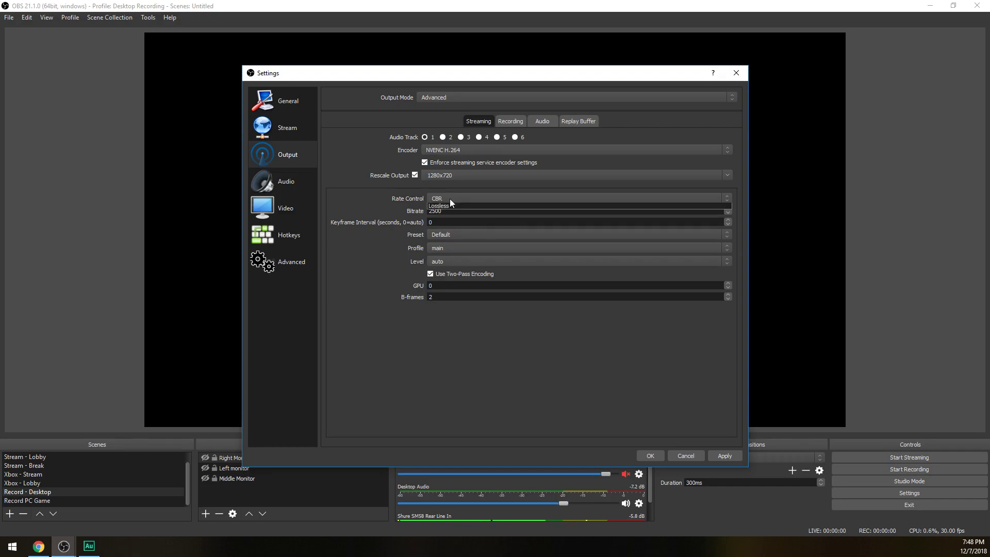
{"action": "left_click", "coordinate": [446, 211]}
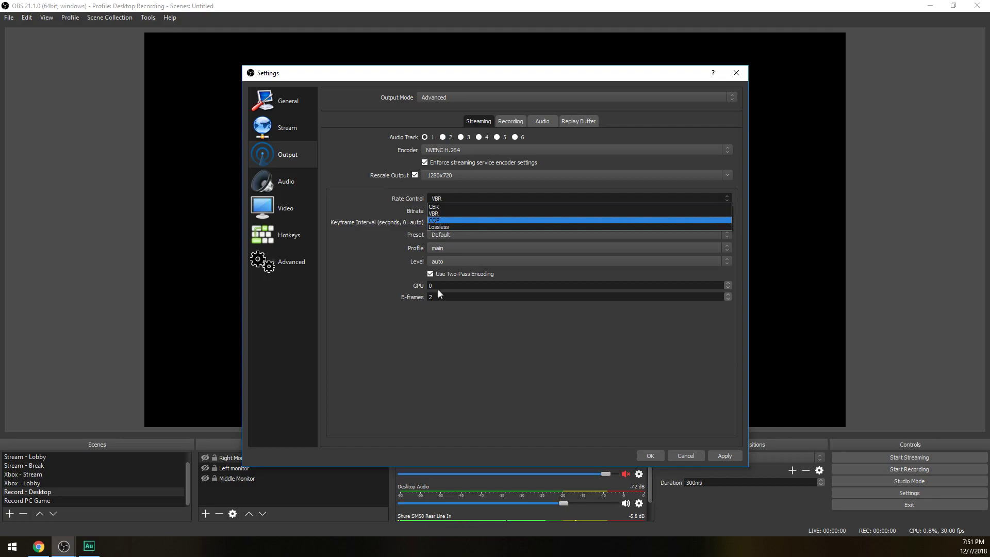
Step: Try the CQP rate control with its value 23, then the Lossless mode
{"action": "left_click", "coordinate": [443, 220]}
{"action": "left_click_drag", "start_coordinate": [442, 212], "coordinate": [406, 213]}
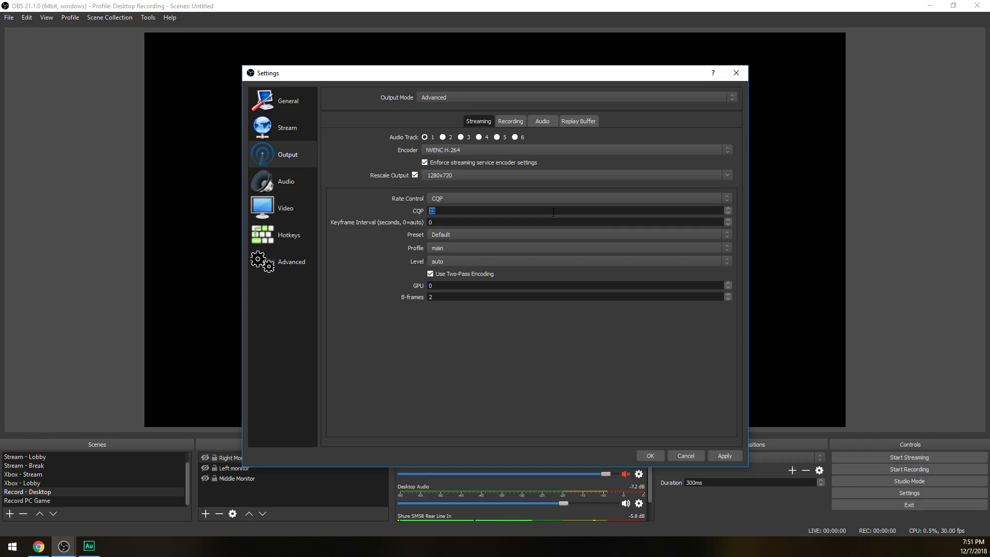
{"action": "left_click", "coordinate": [442, 211]}
{"action": "left_click", "coordinate": [452, 198]}
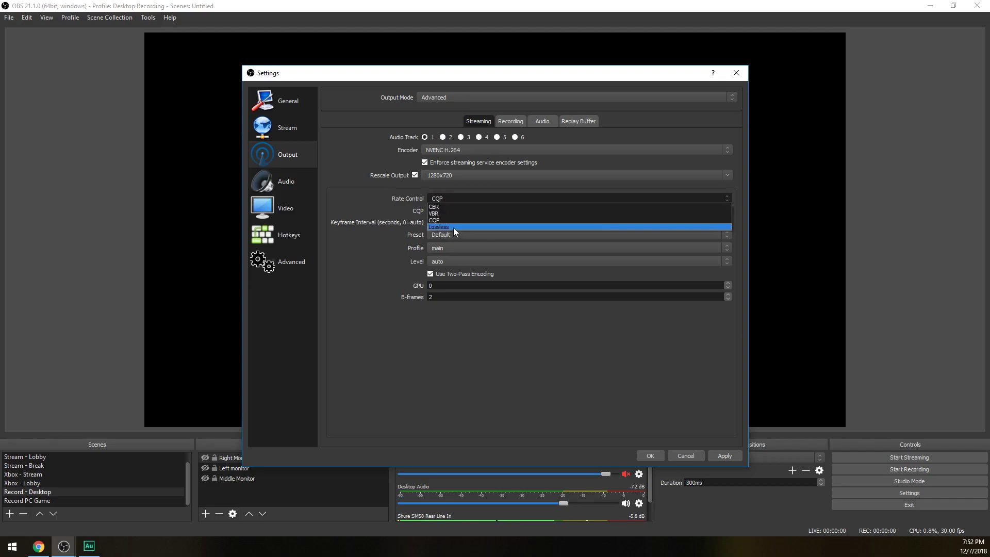
{"action": "left_click", "coordinate": [453, 227]}
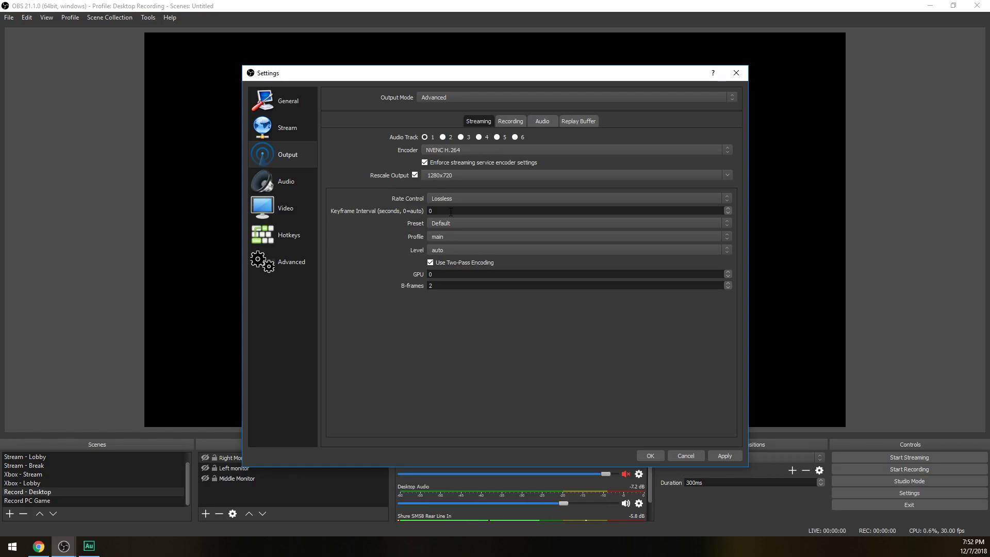
{"action": "left_click", "coordinate": [444, 198]}
Step: Restore VBR at 2500 bitrate, set keyframe interval to 1 and the preset to High Quality
{"action": "left_click", "coordinate": [443, 212]}
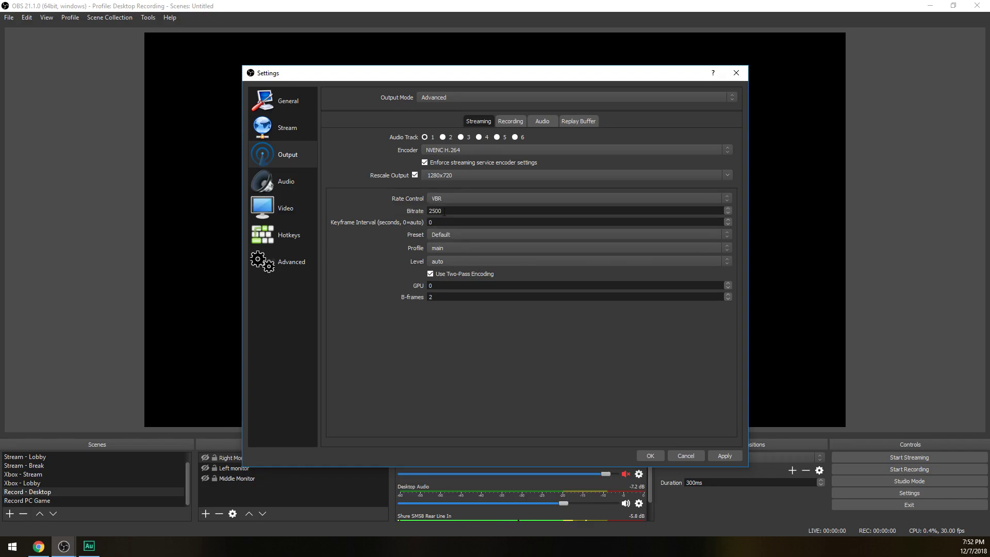
{"action": "double_click", "coordinate": [452, 213]}
{"action": "double_click", "coordinate": [441, 221]}
{"action": "type", "text": "1"}
{"action": "left_click", "coordinate": [452, 235]}
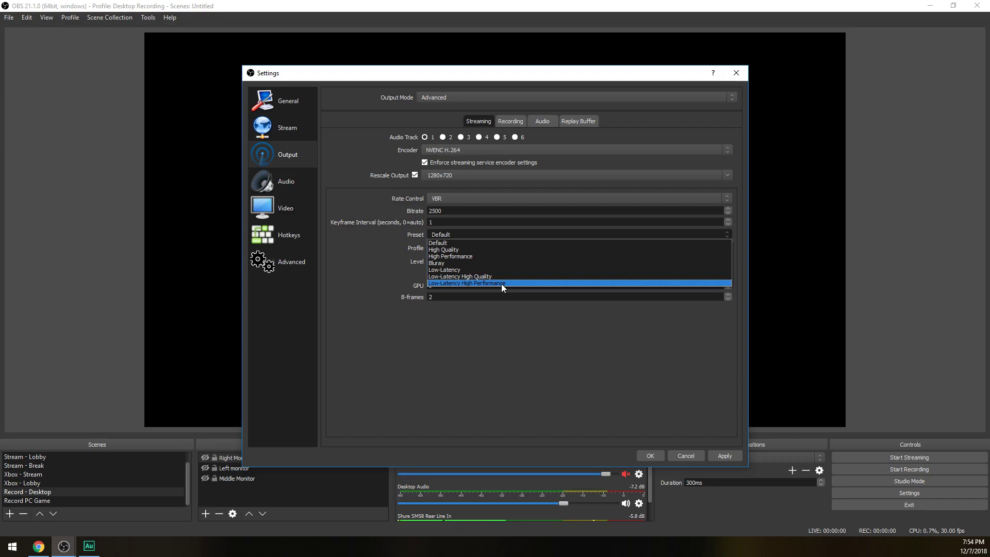
{"action": "left_click", "coordinate": [459, 249]}
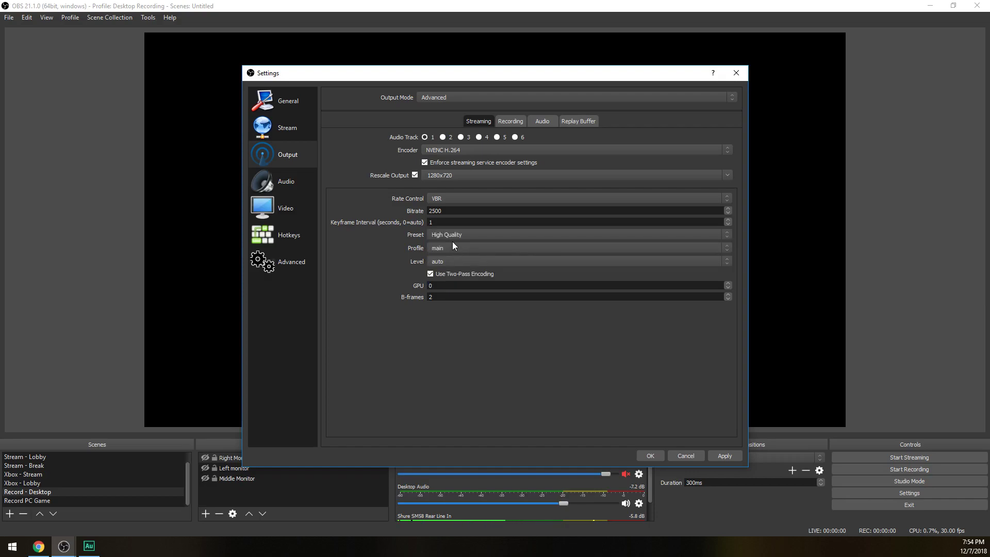
Step: Choose the high encoder profile, leave Level at auto, and set B-frames to 1
{"action": "left_click", "coordinate": [451, 248]}
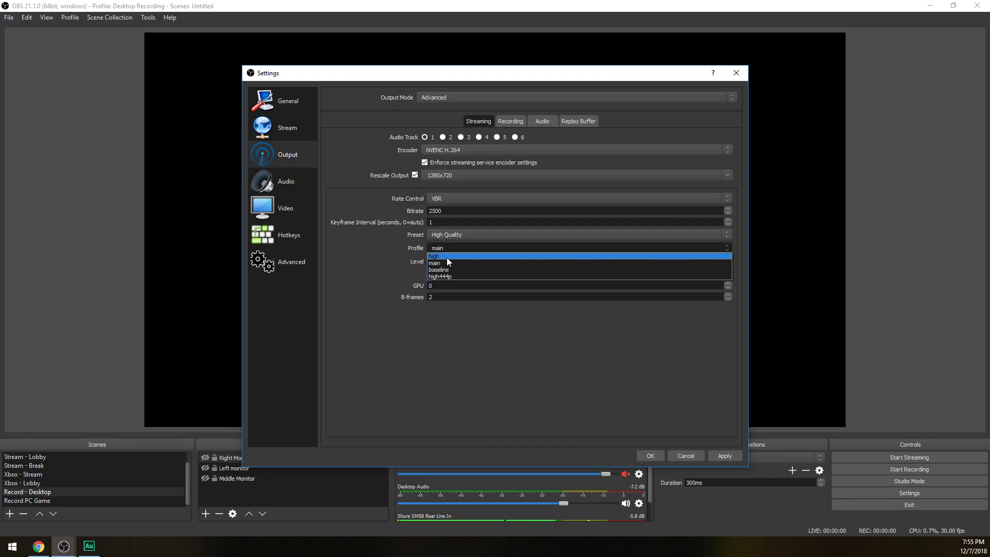
{"action": "left_click", "coordinate": [447, 256]}
{"action": "left_click", "coordinate": [453, 261]}
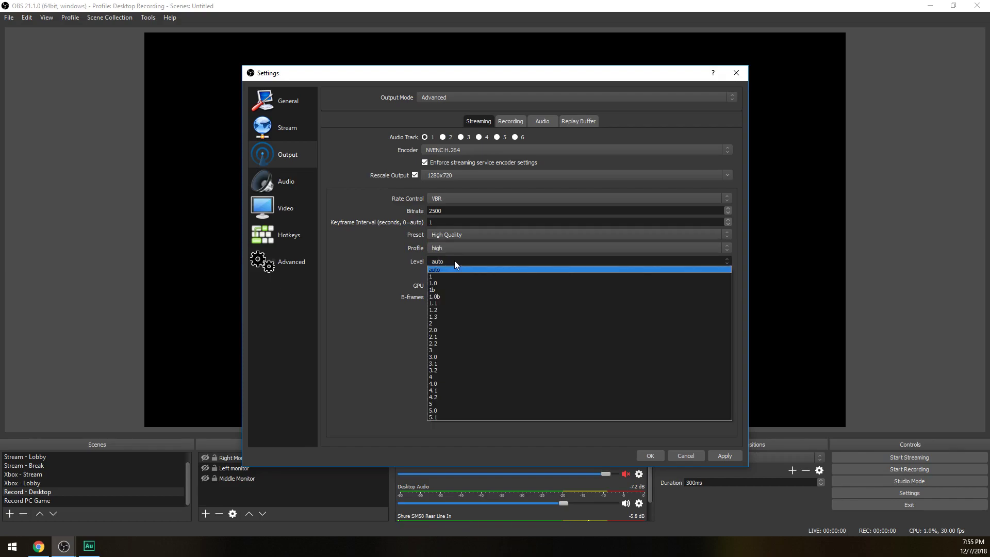
{"action": "left_click", "coordinate": [444, 263]}
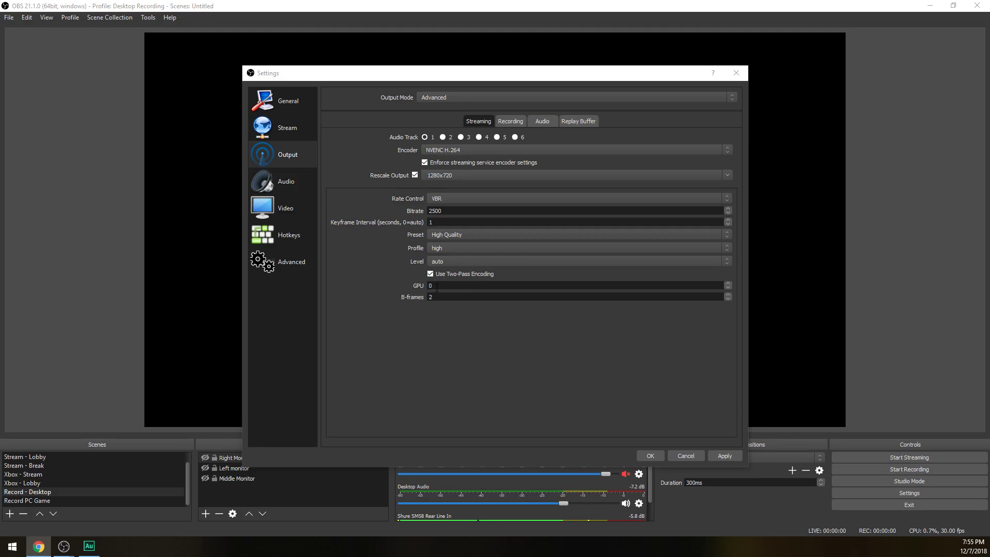
{"action": "left_click", "coordinate": [436, 287]}
{"action": "key", "text": "Tab"}
{"action": "type", "text": "1"}
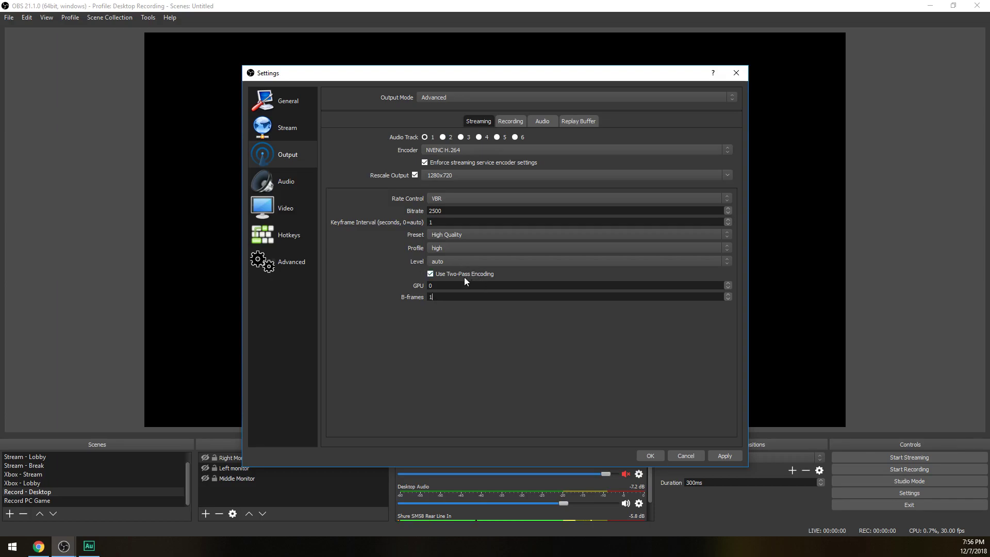
{"action": "left_click", "coordinate": [283, 208]}
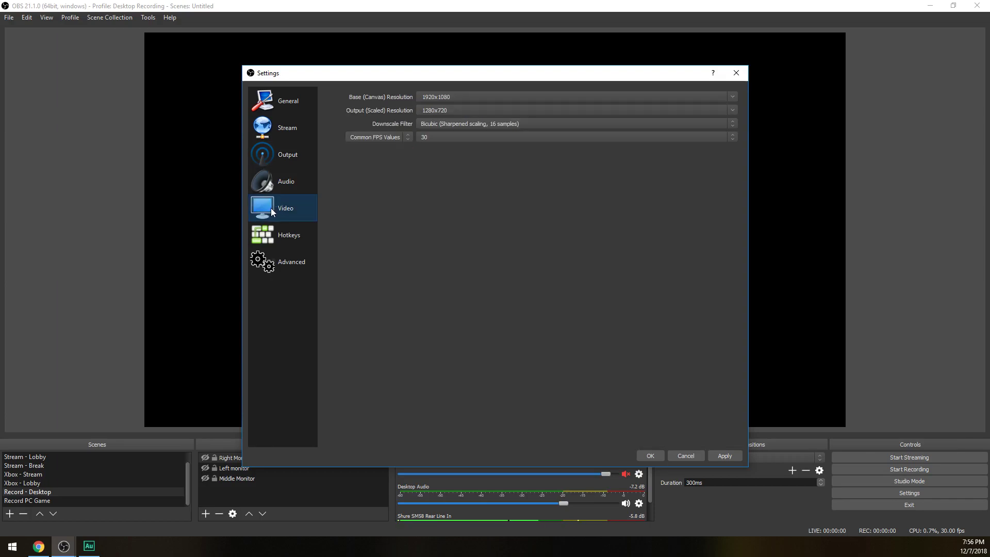
Step: Set output resolution to 1920x1080 with Bicubic filter at 60 FPS, and apply
{"action": "left_click", "coordinate": [732, 109]}
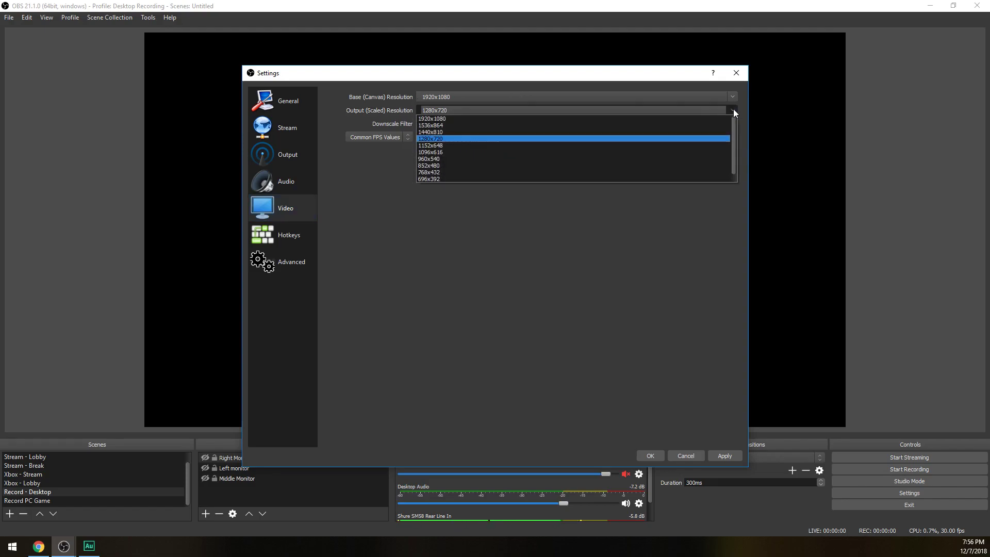
{"action": "left_click", "coordinate": [491, 116]}
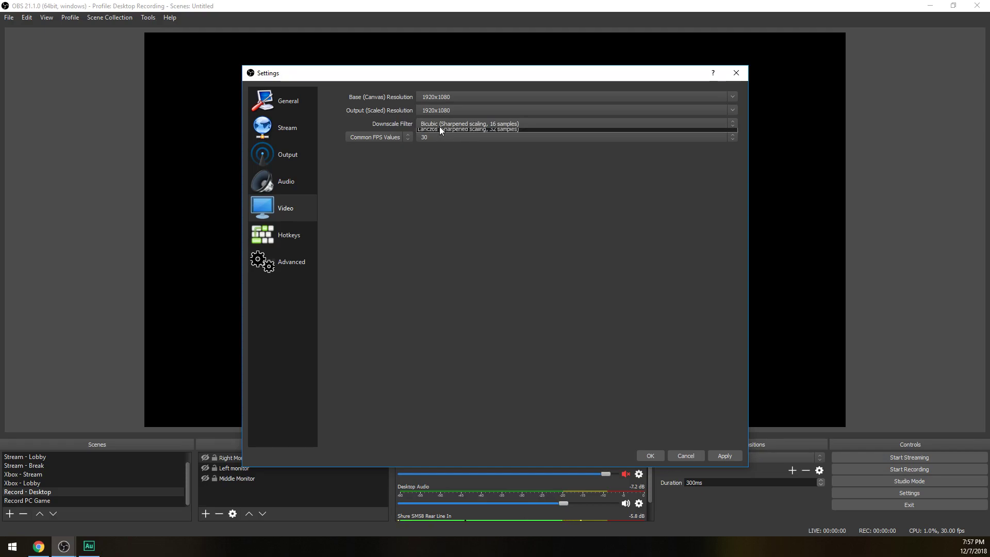
{"action": "left_click", "coordinate": [426, 125]}
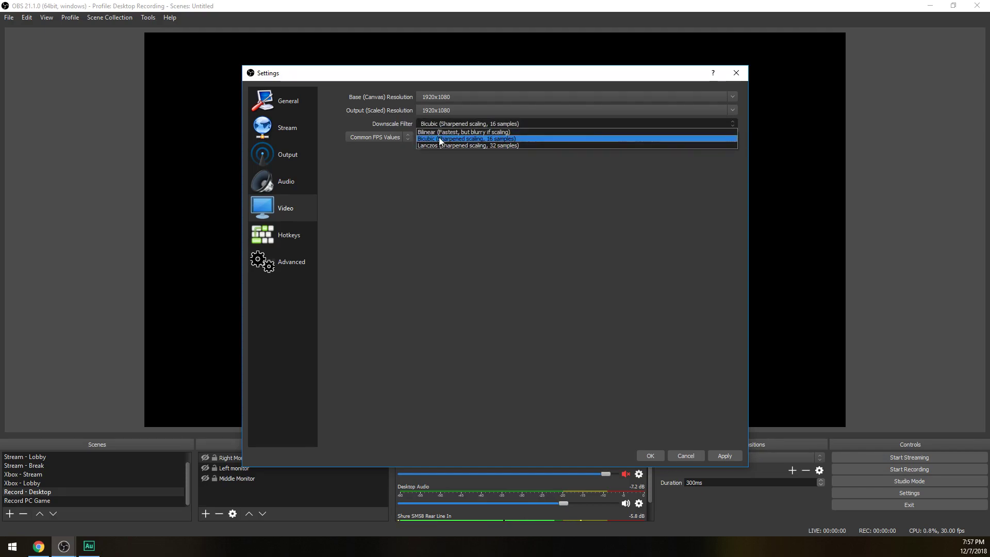
{"action": "left_click", "coordinate": [435, 140]}
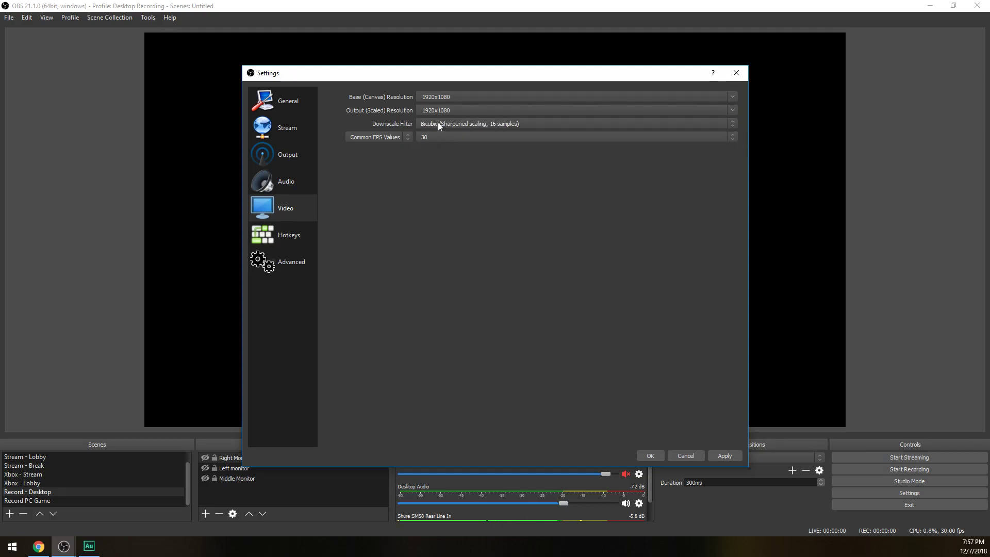
{"action": "left_click", "coordinate": [472, 136]}
{"action": "left_click", "coordinate": [431, 192]}
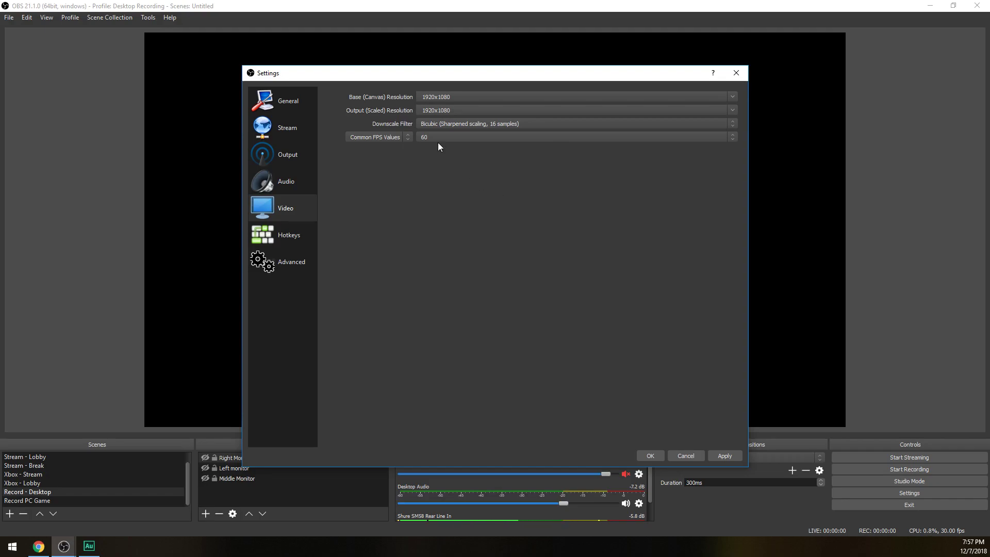
{"action": "left_click", "coordinate": [727, 457]}
{"action": "left_click", "coordinate": [291, 157]}
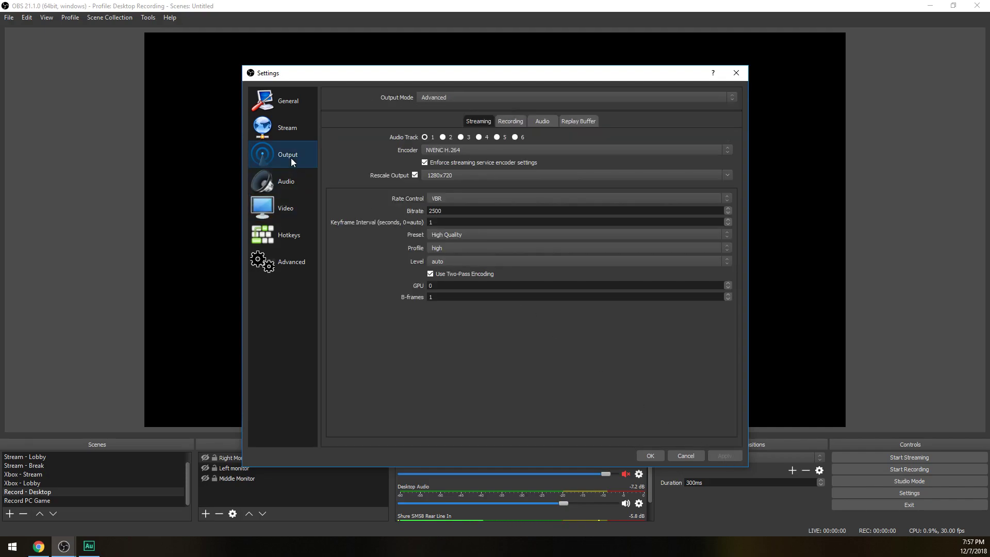
Step: Uncheck Rescale Output, raise the bitrate to 5000, and keep the High Quality preset
{"action": "left_click", "coordinate": [413, 176]}
{"action": "left_click_drag", "start_coordinate": [446, 211], "coordinate": [371, 207]}
{"action": "type", "text": "3500"}
{"action": "key", "text": "ctrl+a"}
{"action": "type", "text": "5000"}
{"action": "left_click_drag", "start_coordinate": [449, 210], "coordinate": [436, 208]}
{"action": "type", "text": "00"}
{"action": "left_click", "coordinate": [470, 235]}
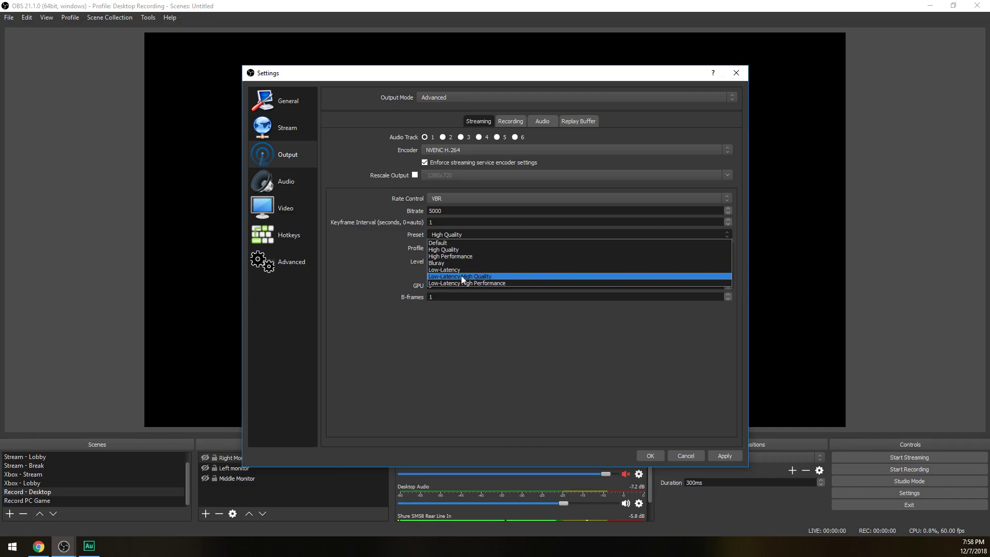
{"action": "left_click", "coordinate": [448, 251]}
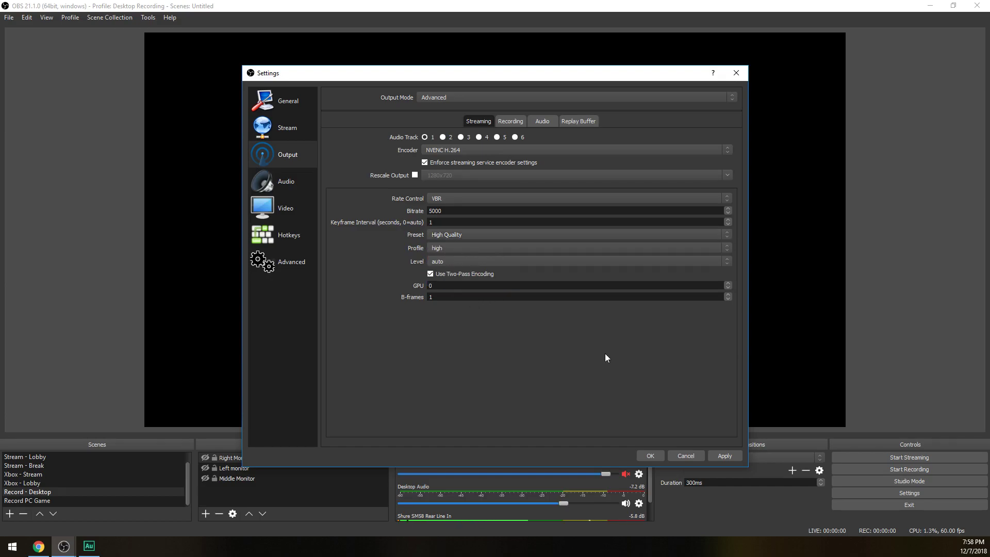